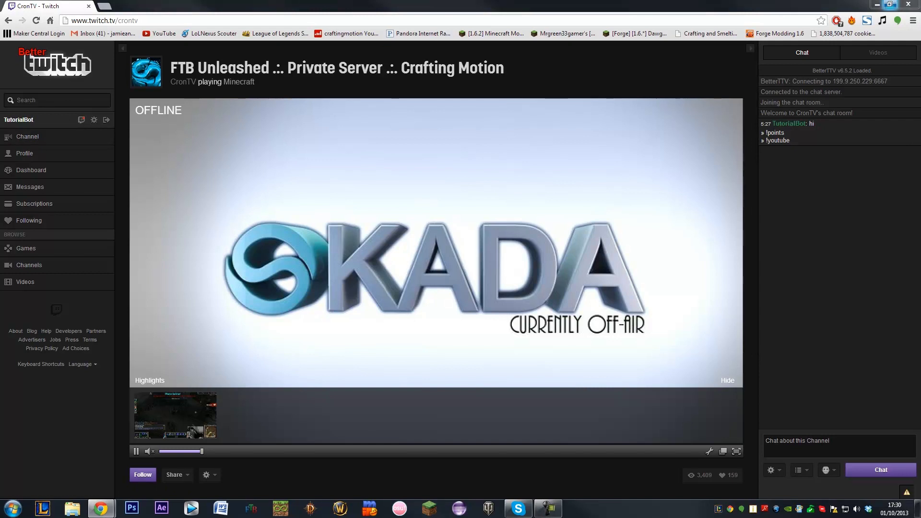
# Open Gmail from the search results and open the Twitch email verification message in the inbox.
pyautogui.click(876, 4)
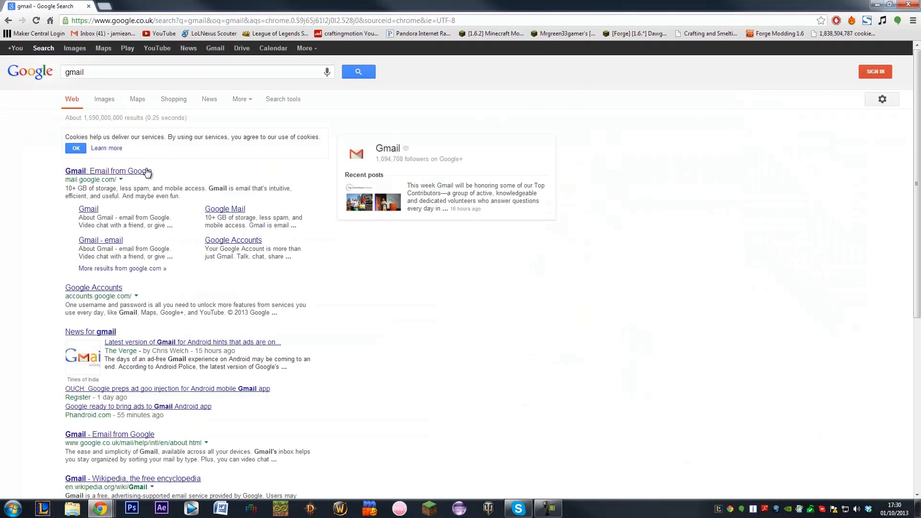
pyautogui.click(147, 172)
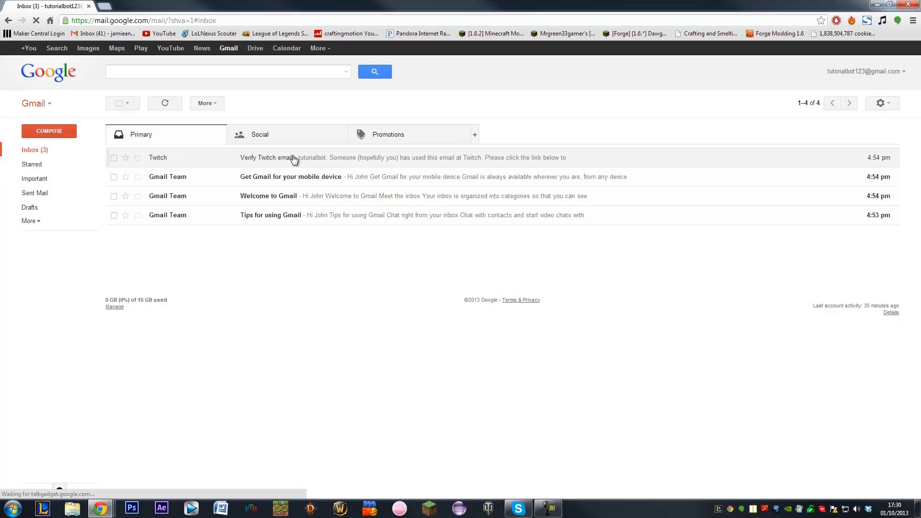
pyautogui.click(293, 159)
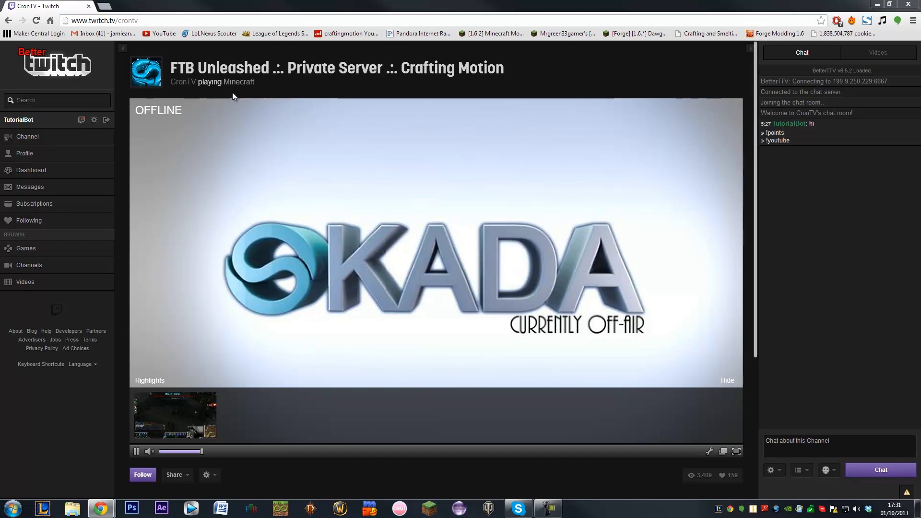
# Send the message "hi" in the CronTV channel chat on Twitch.
pyautogui.click(790, 451)
pyautogui.write('hi')
pyautogui.press('Return')
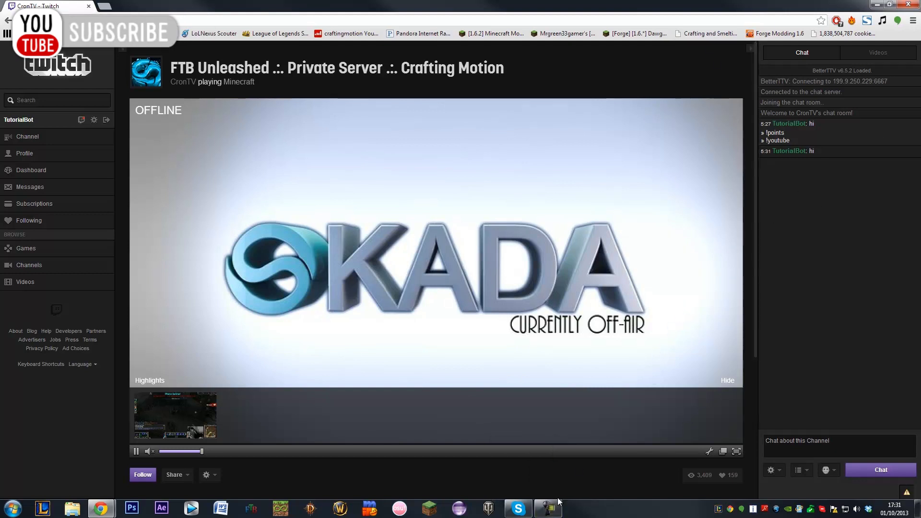
# Switch to mIRC, continue past the registration notice and close the initial options dialog.
pyautogui.moveTo(101, 509)
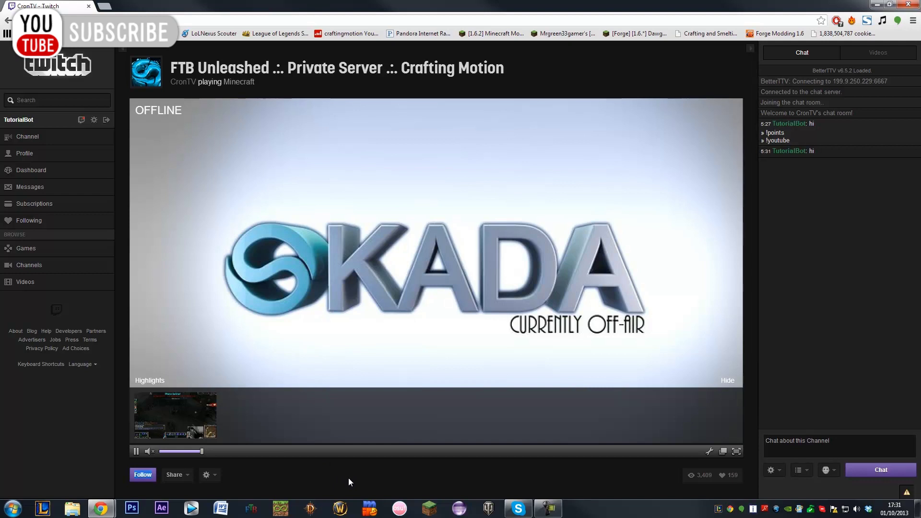
pyautogui.click(368, 506)
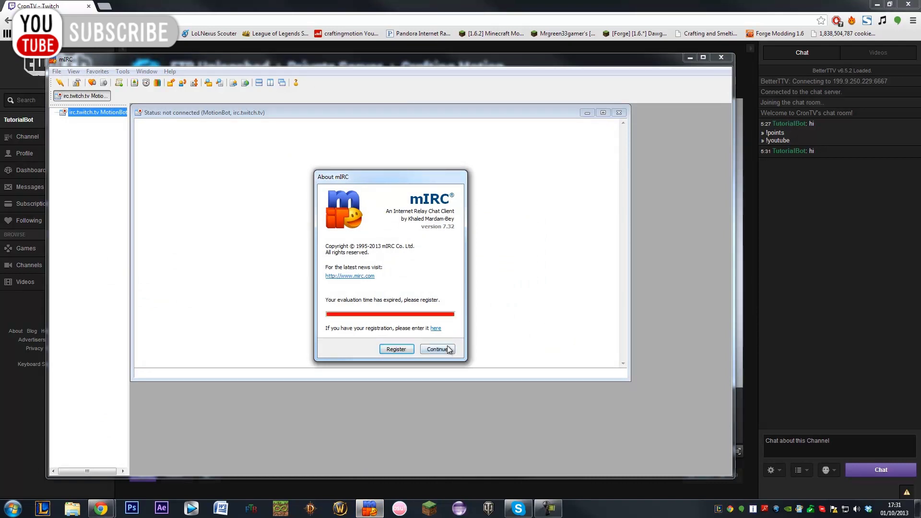
pyautogui.click(450, 349)
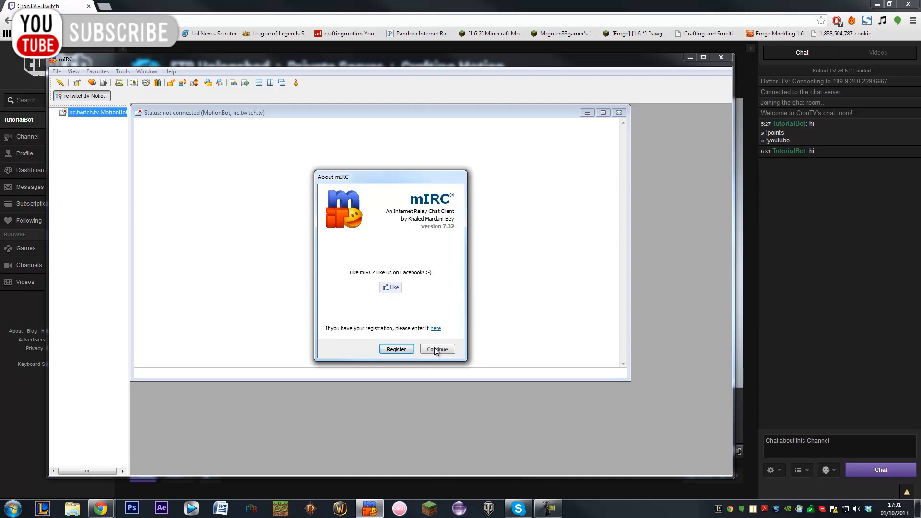
pyautogui.click(435, 349)
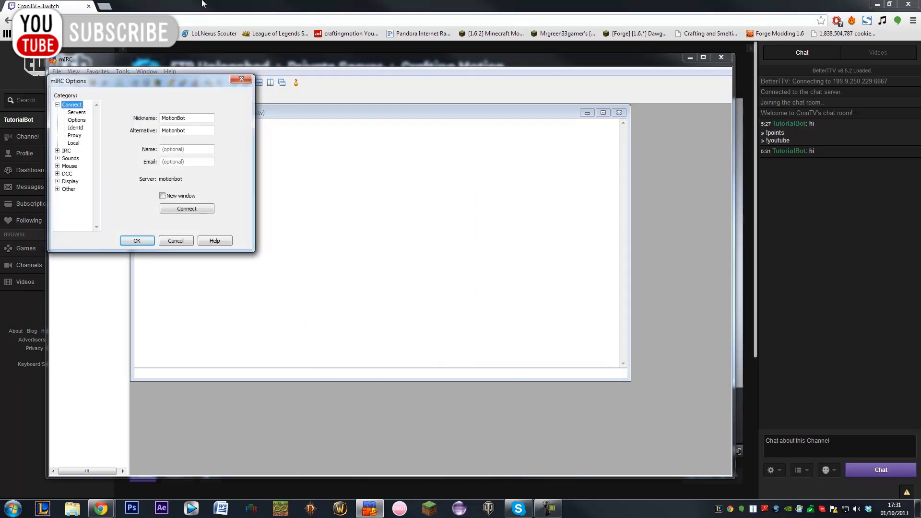
pyautogui.click(240, 80)
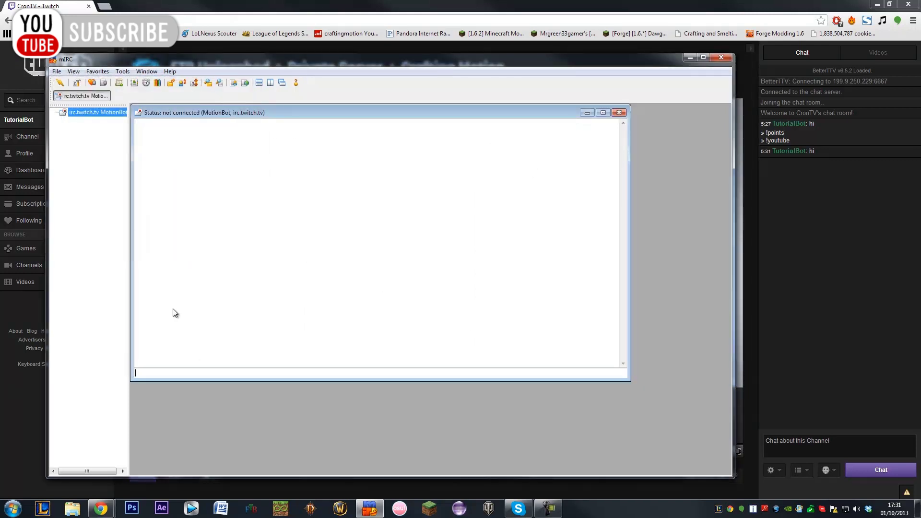
# Delete the existing TutorialBot entry from mIRC's IRC server list.
pyautogui.click(57, 71)
pyautogui.click(86, 96)
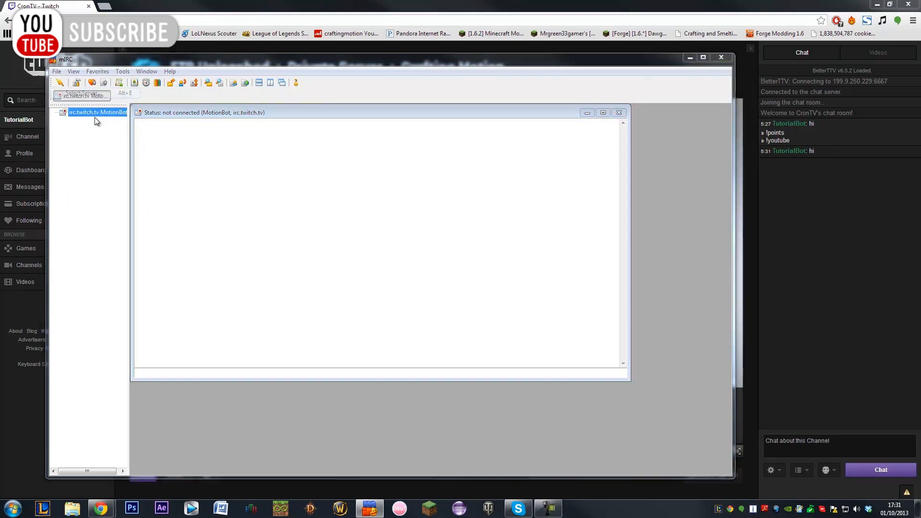
pyautogui.click(221, 159)
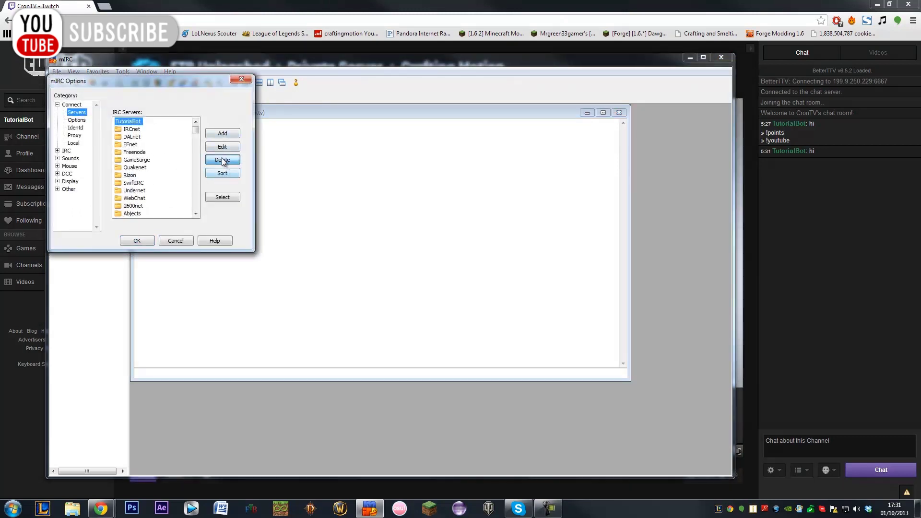
# Fill in a new server entry with description TutorialBot, IRC server irc.twitch.tv and port 6667, leaving the group blank.
pyautogui.click(213, 134)
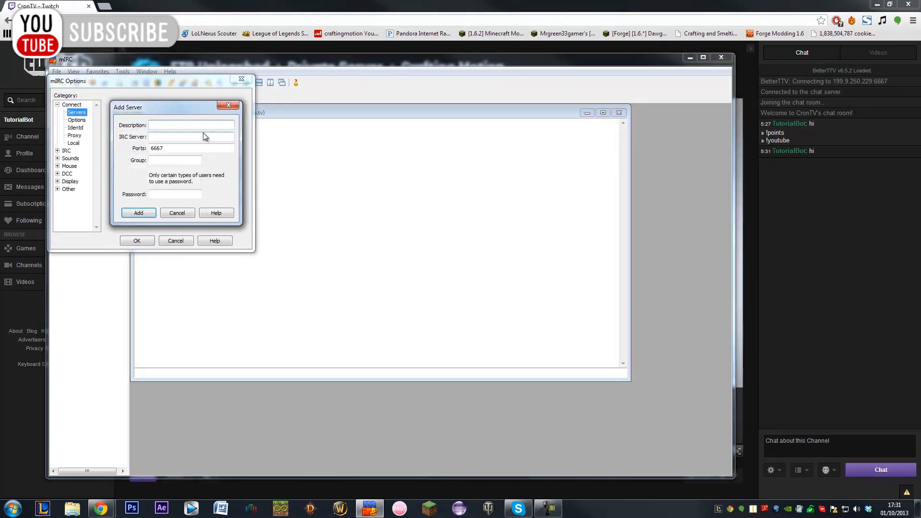
pyautogui.write('TutorialBot')
pyautogui.press('Tab')
pyautogui.press('Tab')
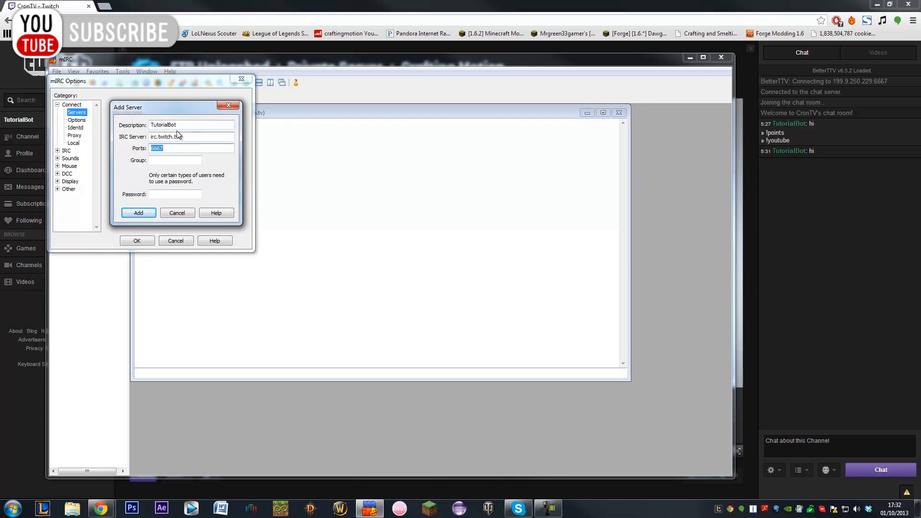
pyautogui.click(194, 149)
pyautogui.click(173, 159)
pyautogui.press('Tab')
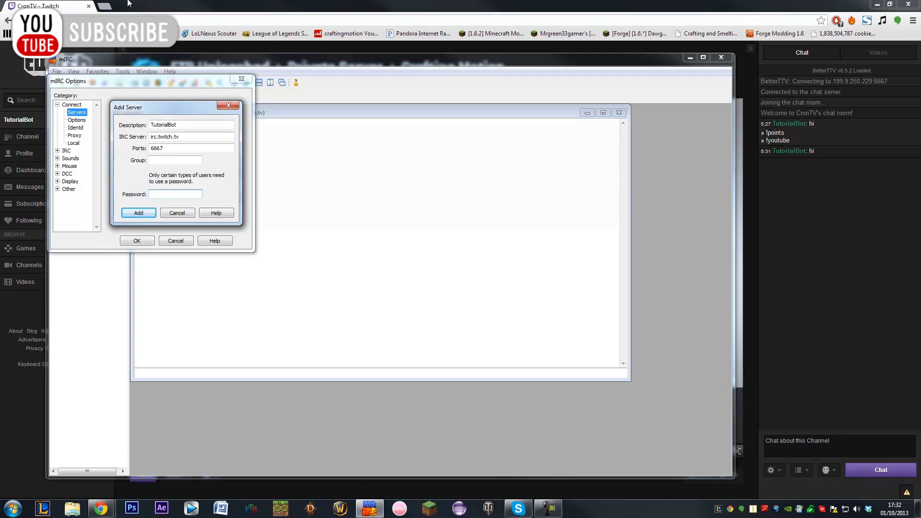
# Switch to the browser, load twitchapps.com in a new tab and briefly view its Stats service.
pyautogui.click(105, 6)
pyautogui.write('twitchapps')
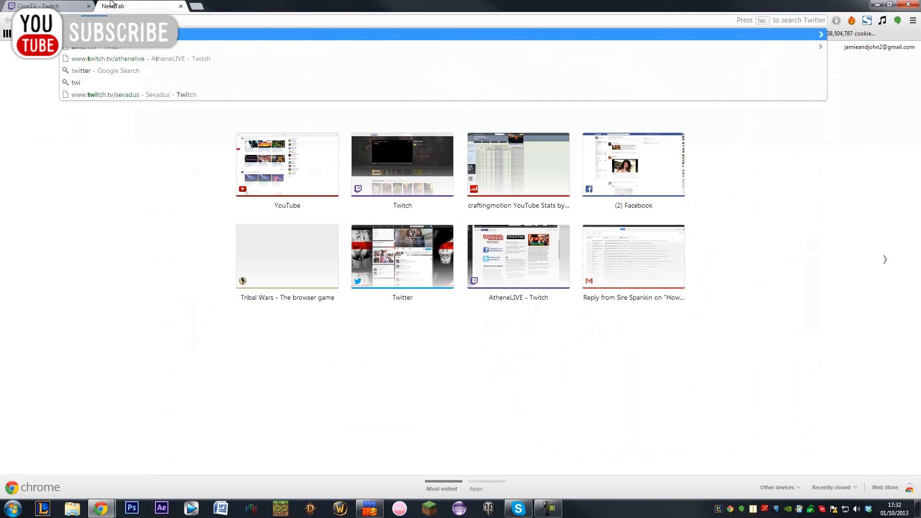
pyautogui.write('.com/')
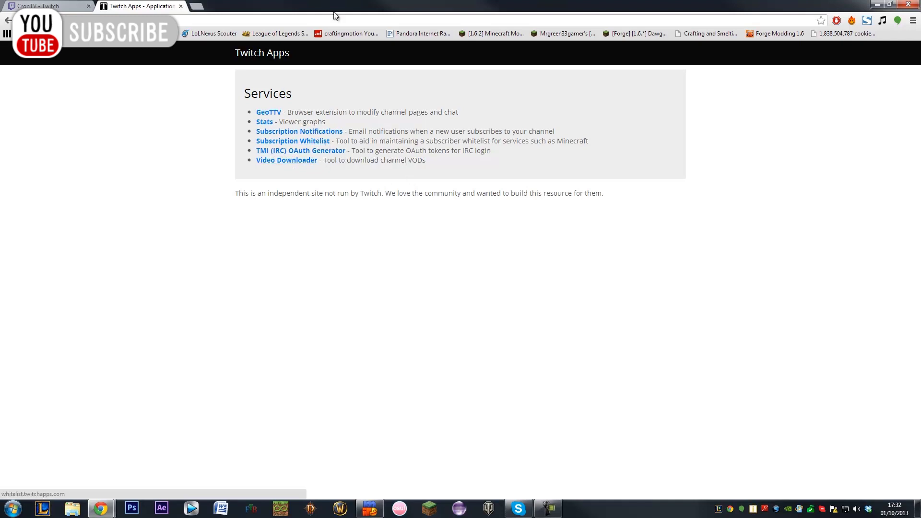
pyautogui.click(265, 122)
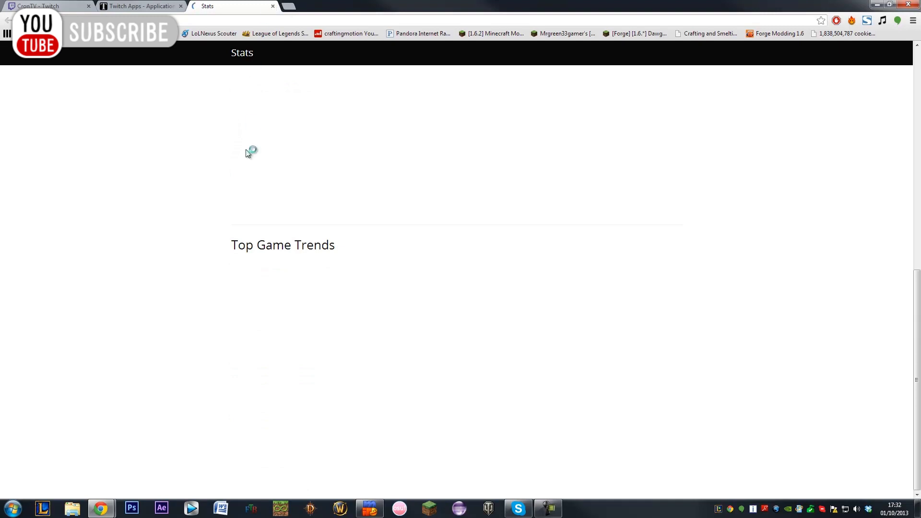
pyautogui.click(272, 6)
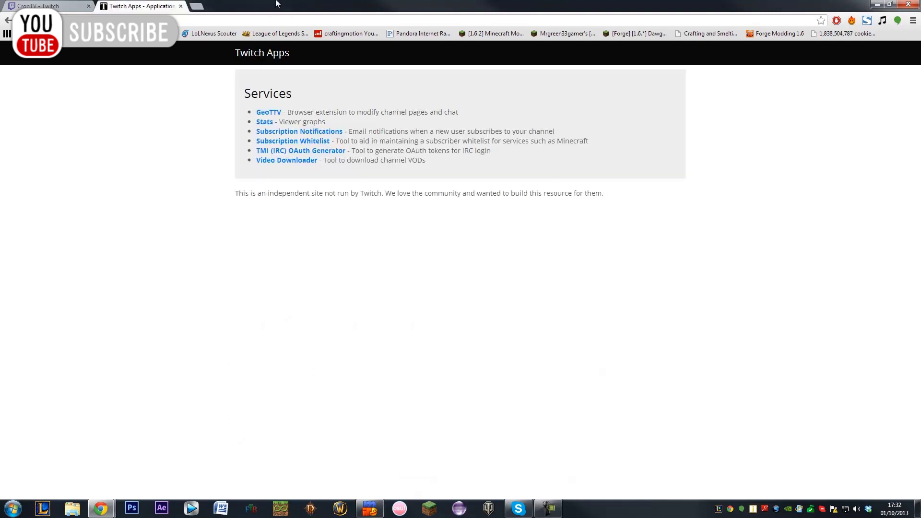
# Generate a Twitch chat OAuth token with the TMI (IRC) OAuth Generator, copy it and close the page.
pyautogui.click(331, 151)
pyautogui.click(473, 244)
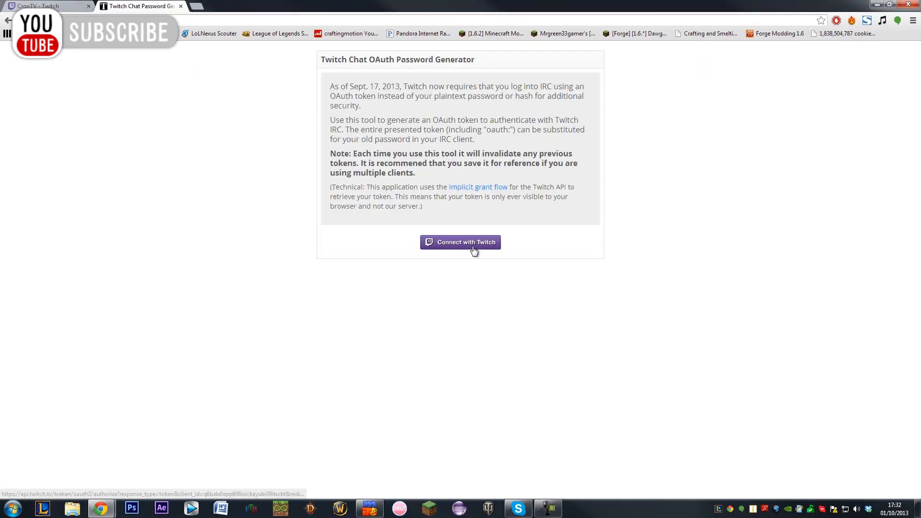
pyautogui.click(38, 6)
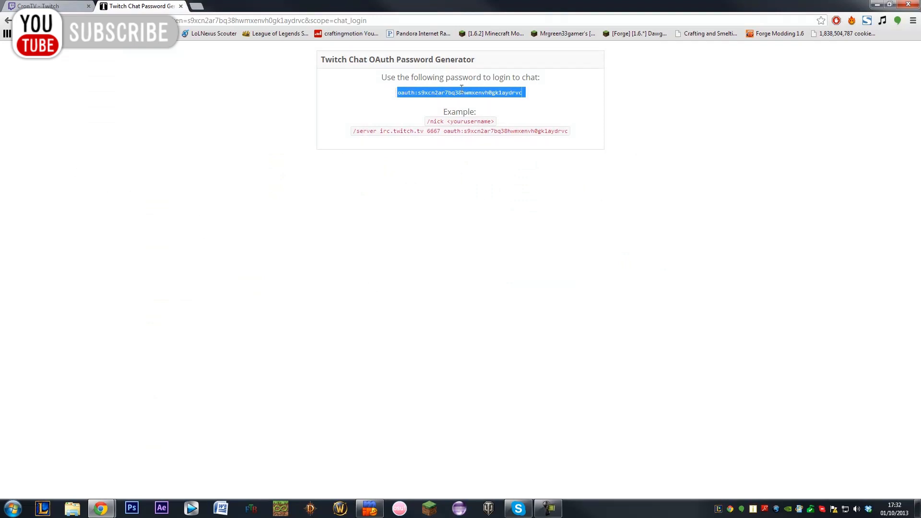
pyautogui.click(182, 6)
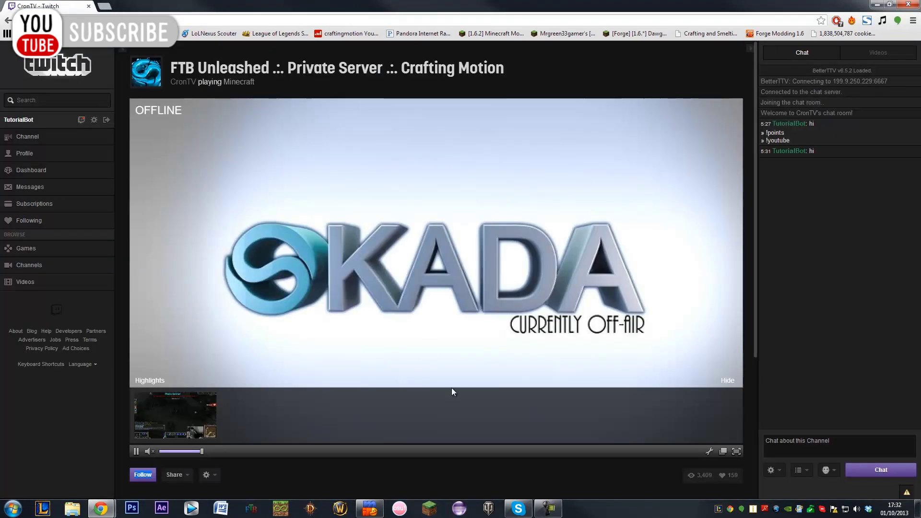
# Switch back to mIRC, paste the OAuth token as the new server's password and add the server.
pyautogui.click(369, 507)
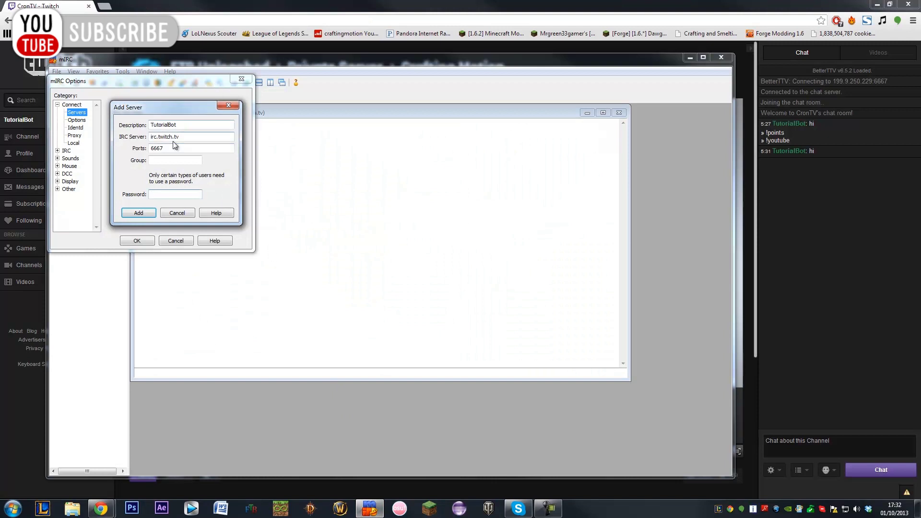
pyautogui.click(151, 194)
pyautogui.hotkey('ctrl', 'v')
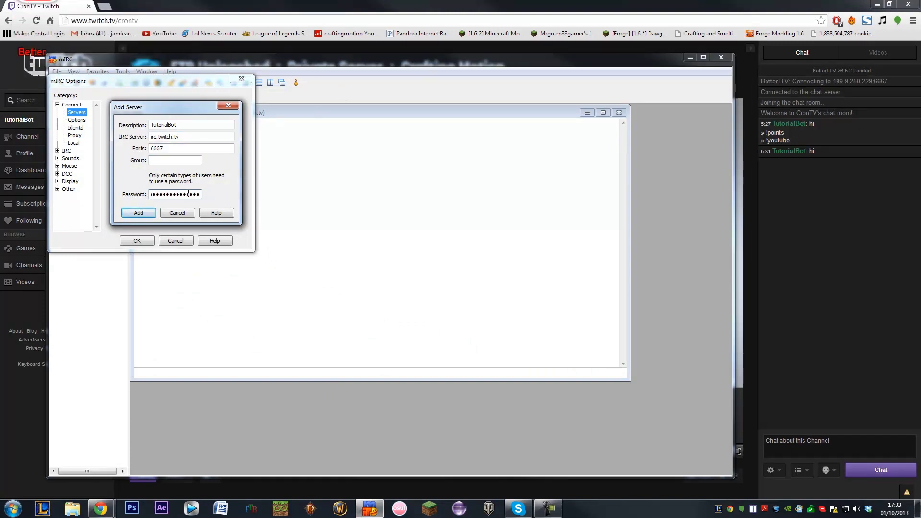
pyautogui.click(138, 213)
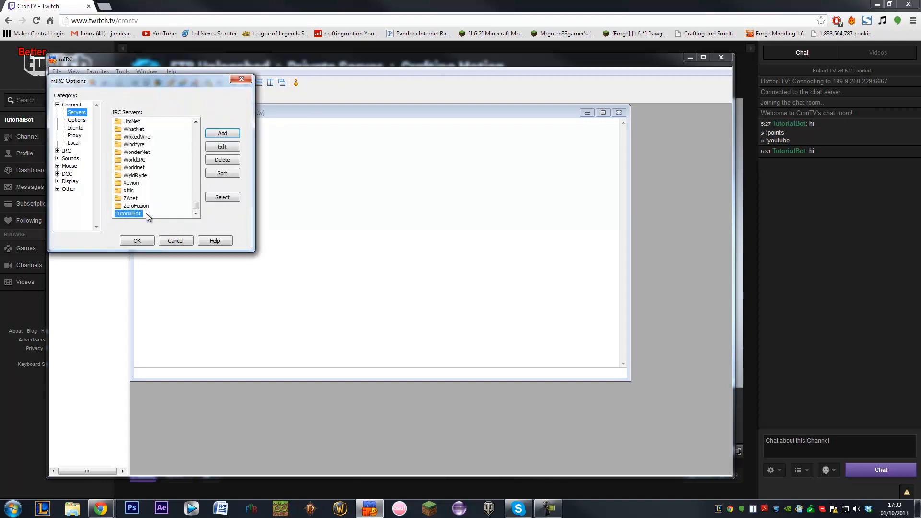
# Select the new TutorialBot server for the connection and set both the nickname and the alternative to TutorialBot.
pyautogui.click(226, 198)
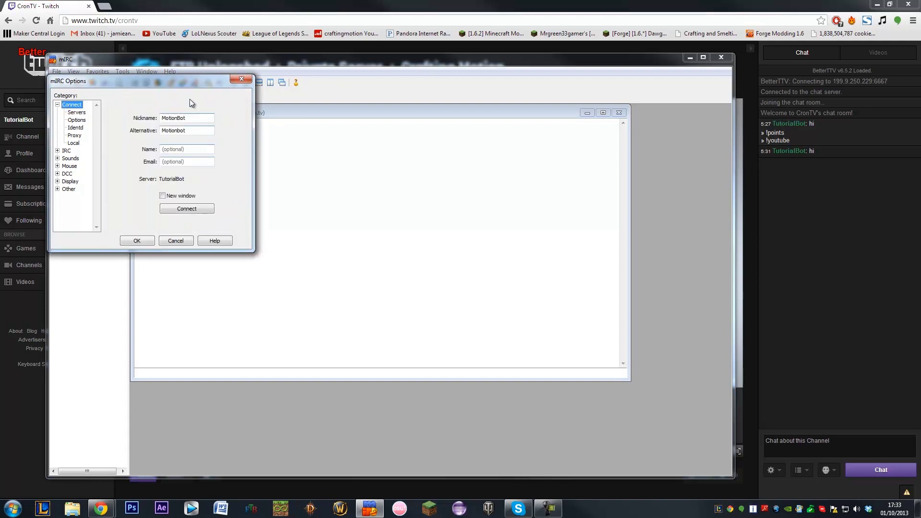
pyautogui.doubleClick(187, 118)
pyautogui.write('Uto')
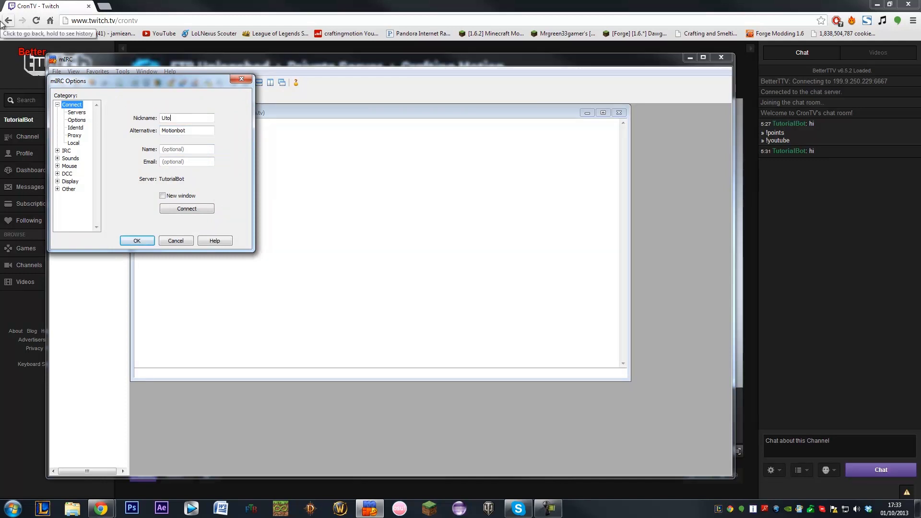
pyautogui.press('BackSpace')
pyautogui.press('BackSpace')
pyautogui.write('TutorialBot')
pyautogui.press('Tab')
pyautogui.write('TutorialBot')
# Connect to the TutorialBot server in a new window and dismiss the channel favorites dialog.
pyautogui.click(170, 197)
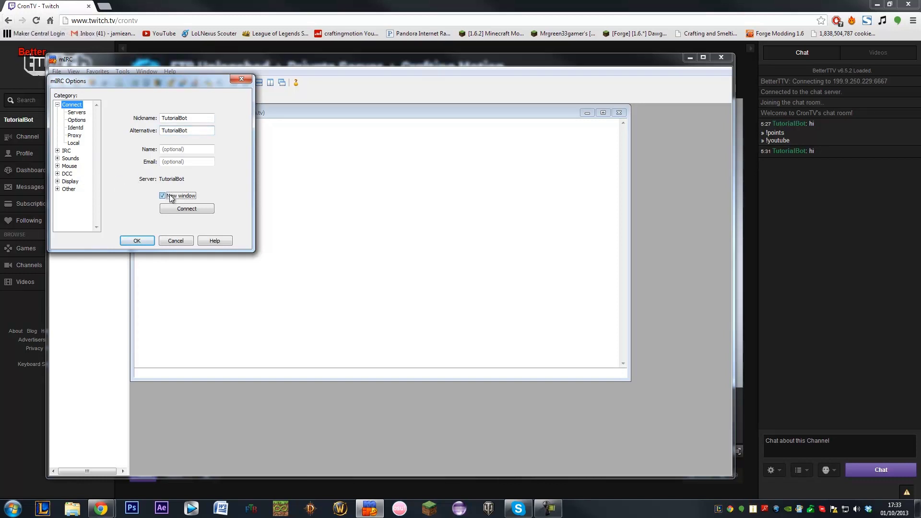
pyautogui.click(194, 209)
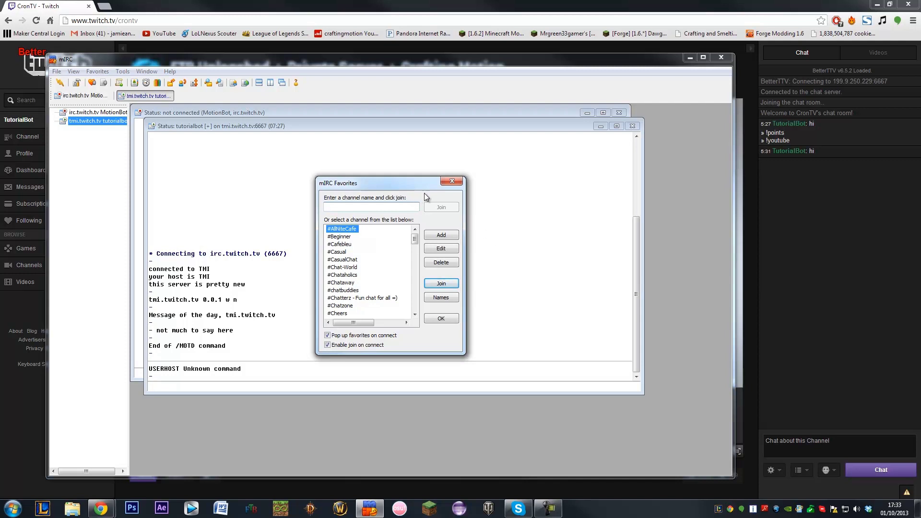
pyautogui.click(452, 181)
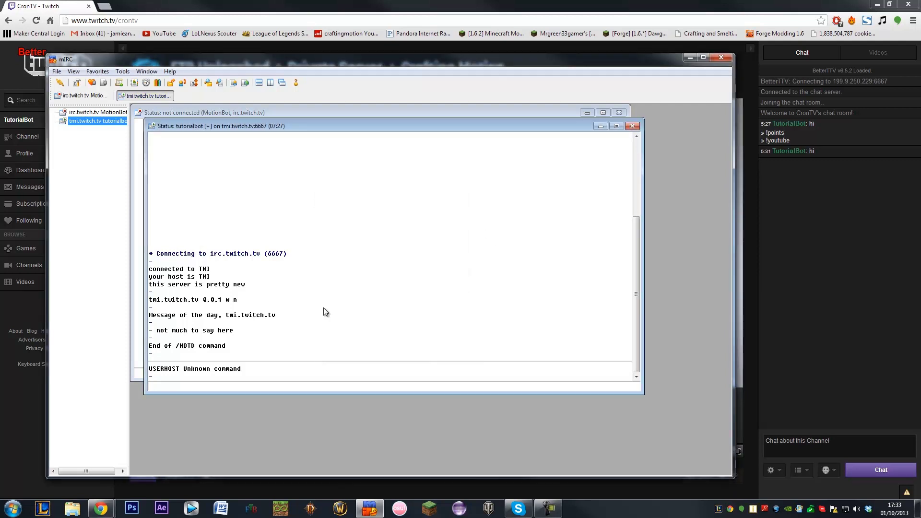
# Join the channel with the command /join #crontv and move its chat window clear of the status window.
pyautogui.write('/join #crontv')
pyautogui.press('Return')
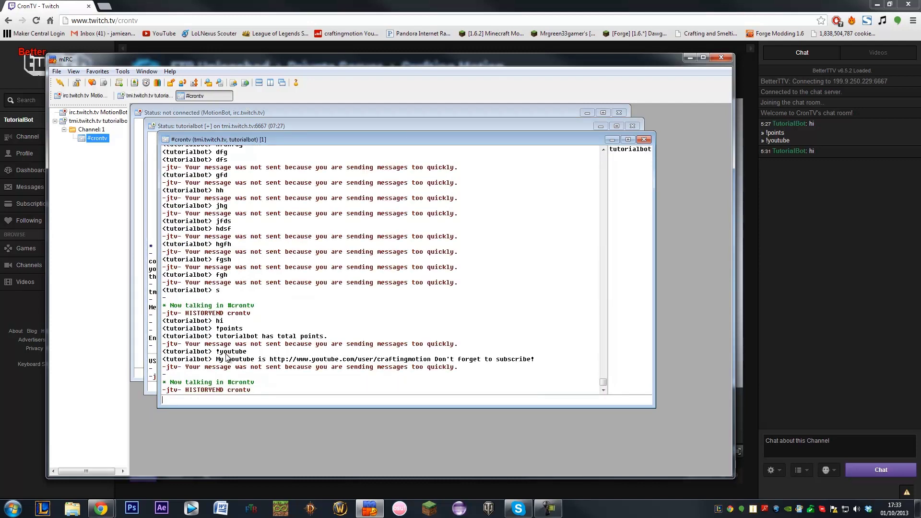
pyautogui.moveTo(268, 142); pyautogui.dragTo(404, 125)
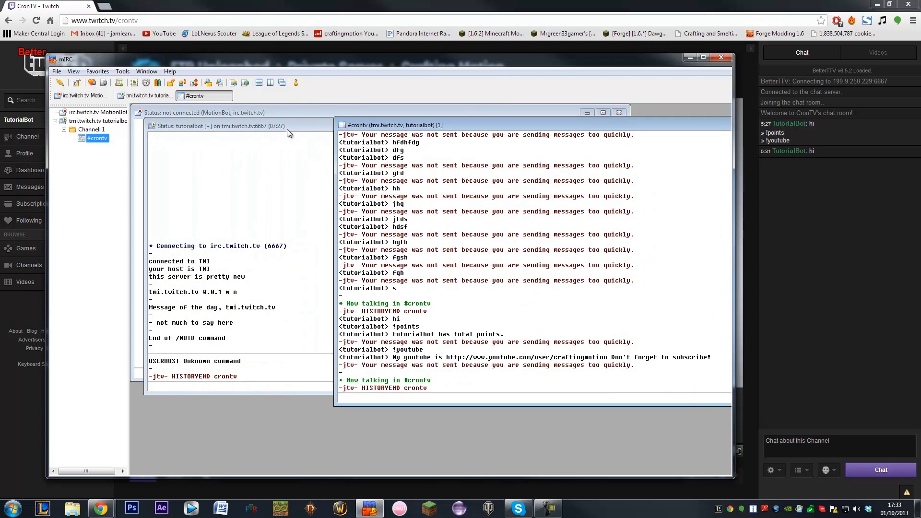
# Join a second channel from the tutorialbot status window with the command /join #mrwyardsworld.
pyautogui.click(287, 127)
pyautogui.write('/join')
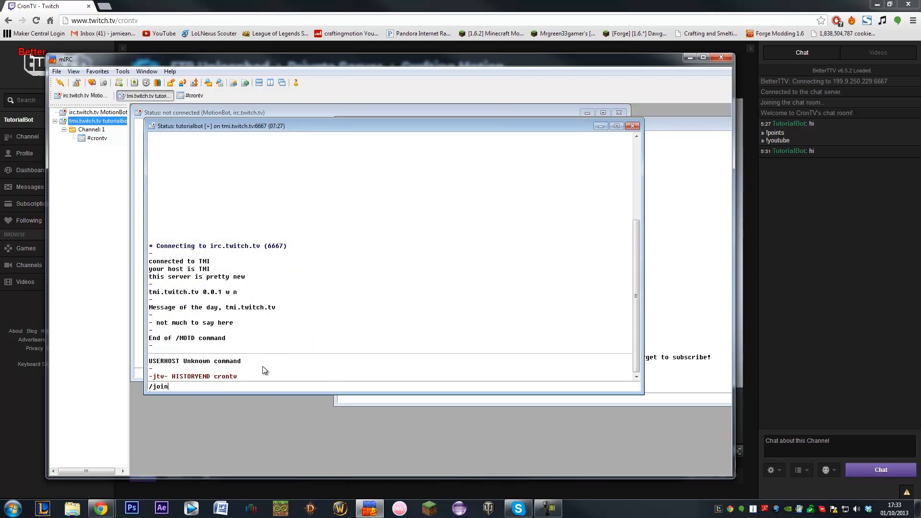
pyautogui.write(' #mrgr')
pyautogui.press('BackSpace')
pyautogui.press('BackSpace')
pyautogui.write('wyardsworld')
pyautogui.press('Return')
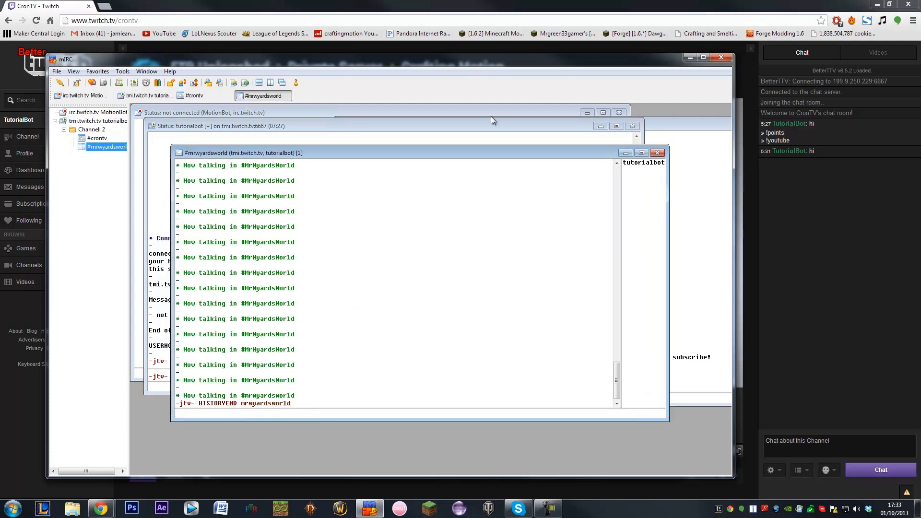
# Bring the #crontv chat window to the front and move it fully into view over the #mrwyardsworld window.
pyautogui.click(641, 121)
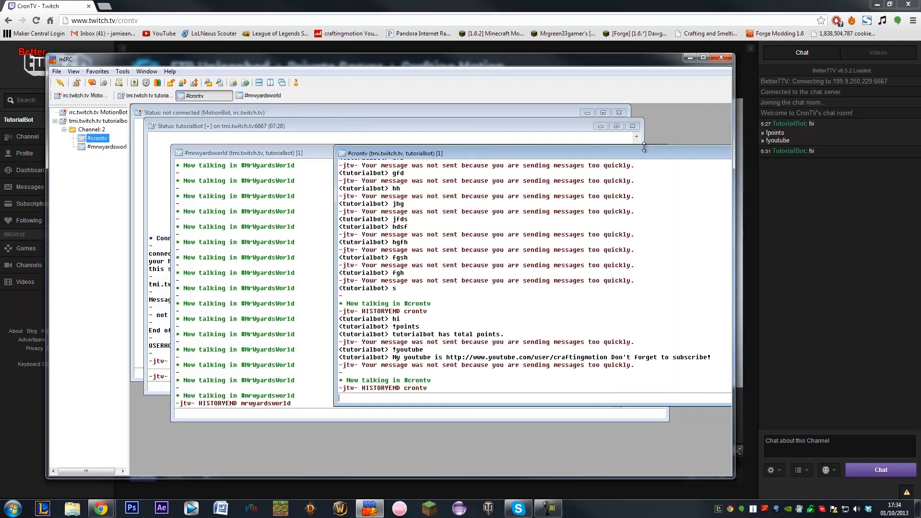
pyautogui.moveTo(641, 120); pyautogui.dragTo(470, 178)
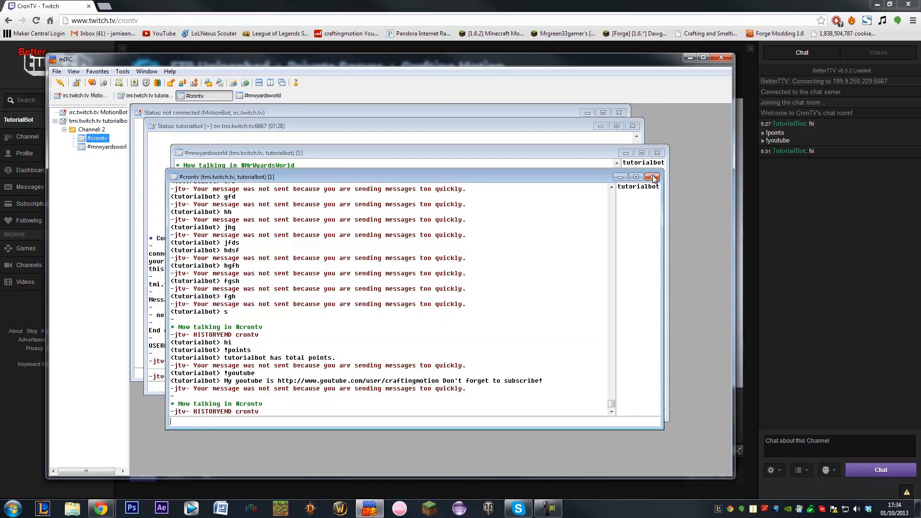
# Close the #mrwyardsworld channel window, then send the message "hi" from the #crontv chat window.
pyautogui.click(658, 153)
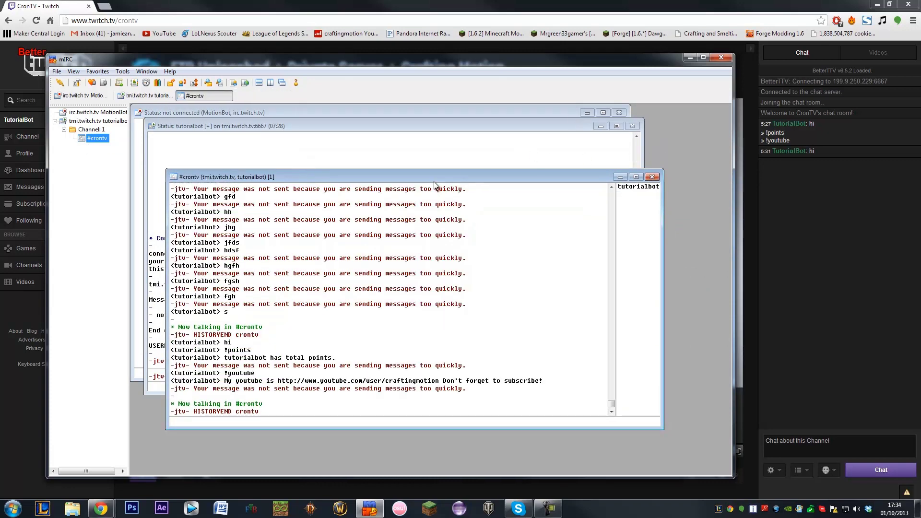
pyautogui.moveTo(433, 178); pyautogui.dragTo(420, 150)
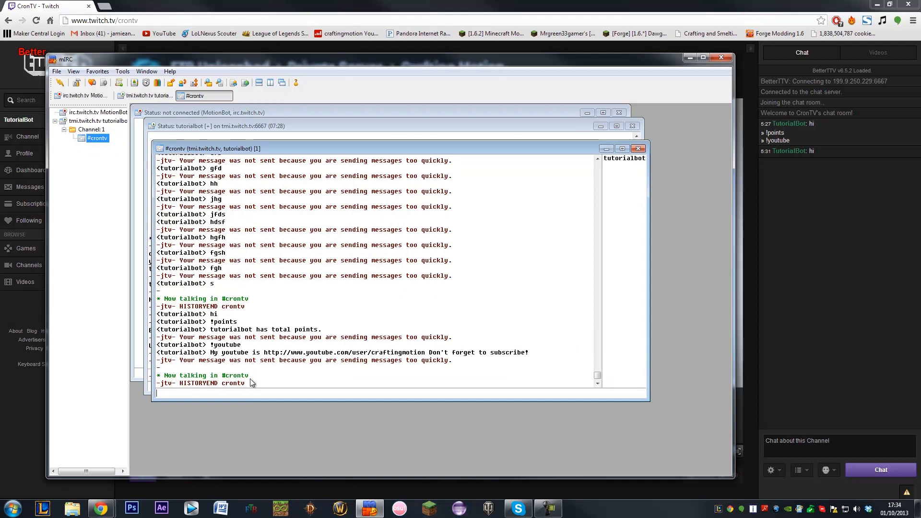
pyautogui.write('hi')
pyautogui.press('Return')
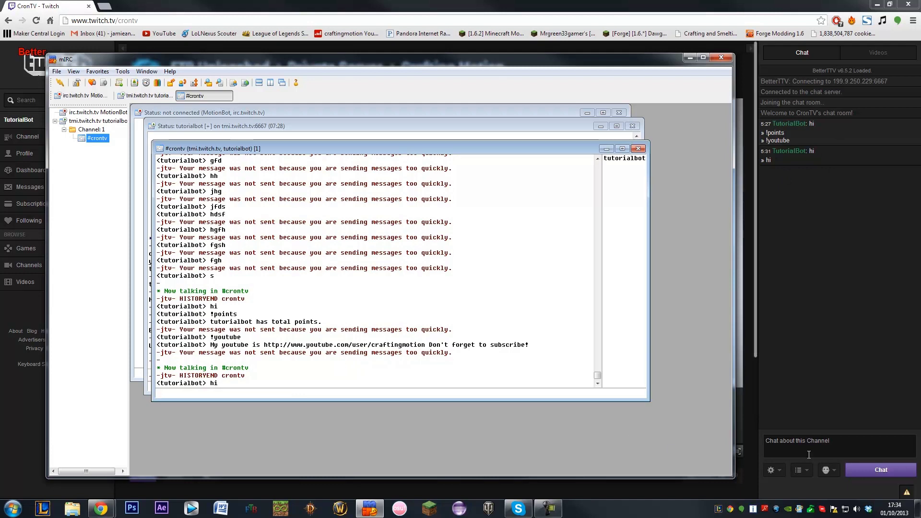
# Send !points in the CronTV Twitch web chat in the browser, and return to mIRC to examine the bot's response in #crontv.
pyautogui.click(830, 452)
pyautogui.write('!points')
pyautogui.press('Return')
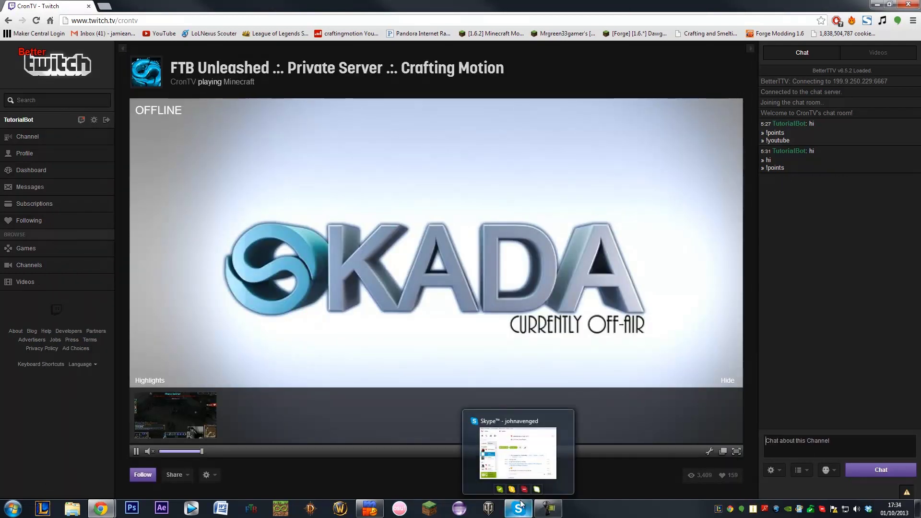
pyautogui.click(369, 509)
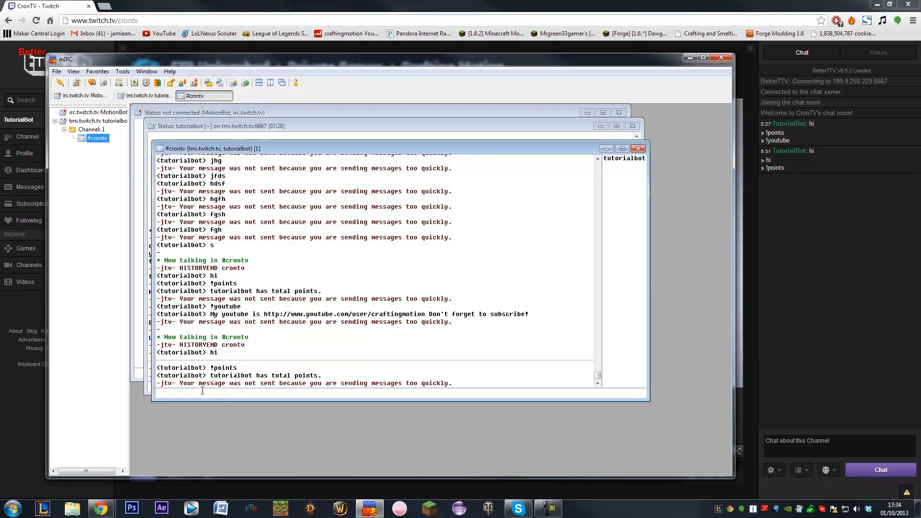
pyautogui.moveTo(181, 384); pyautogui.dragTo(473, 390)
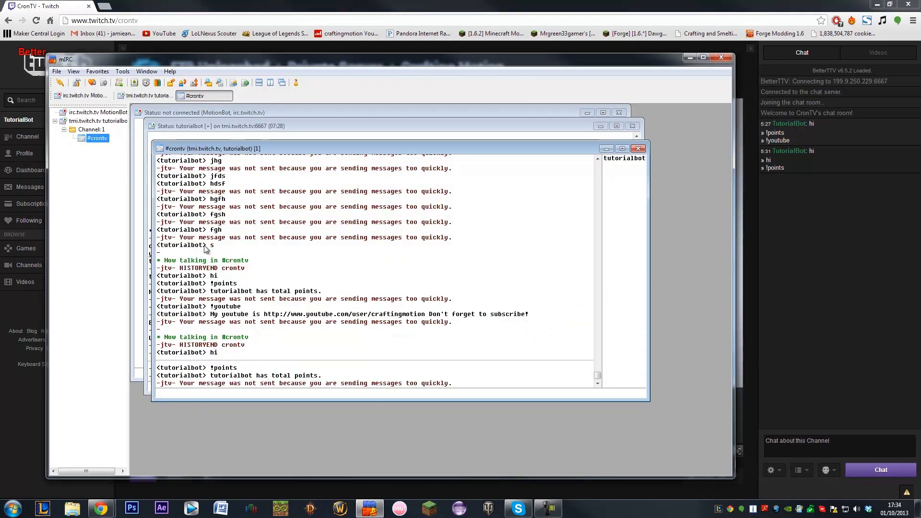